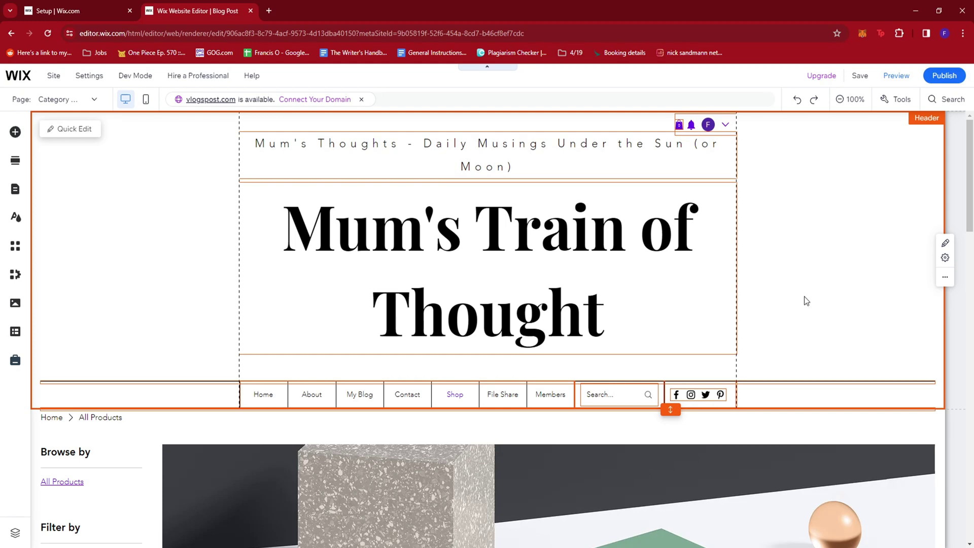
- Switch to the Setup | Wix.com tab to reach the site's dashboard
{"action": "scroll", "coordinate": [797, 303], "scroll_direction": "down", "scroll_amount": 13}
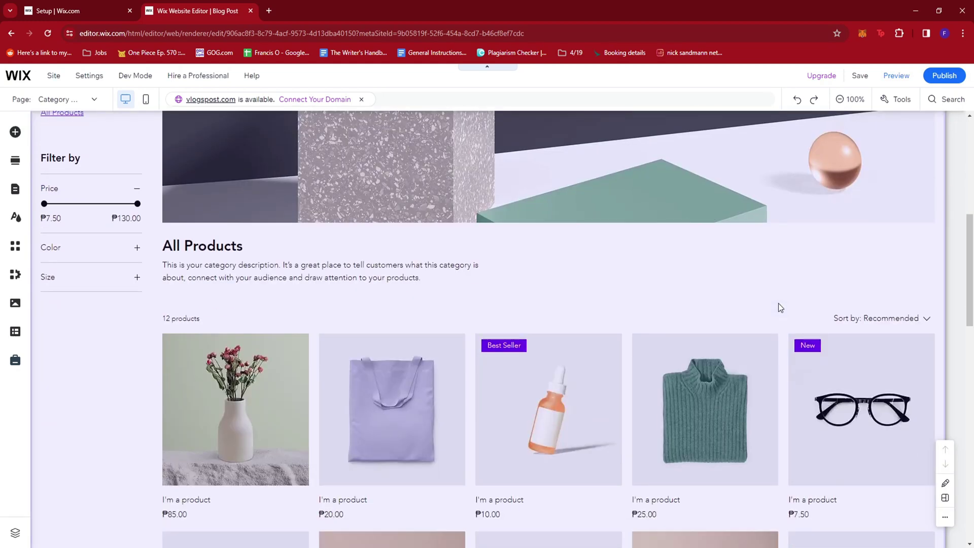
{"action": "scroll", "coordinate": [400, 287], "scroll_direction": "up", "scroll_amount": 3}
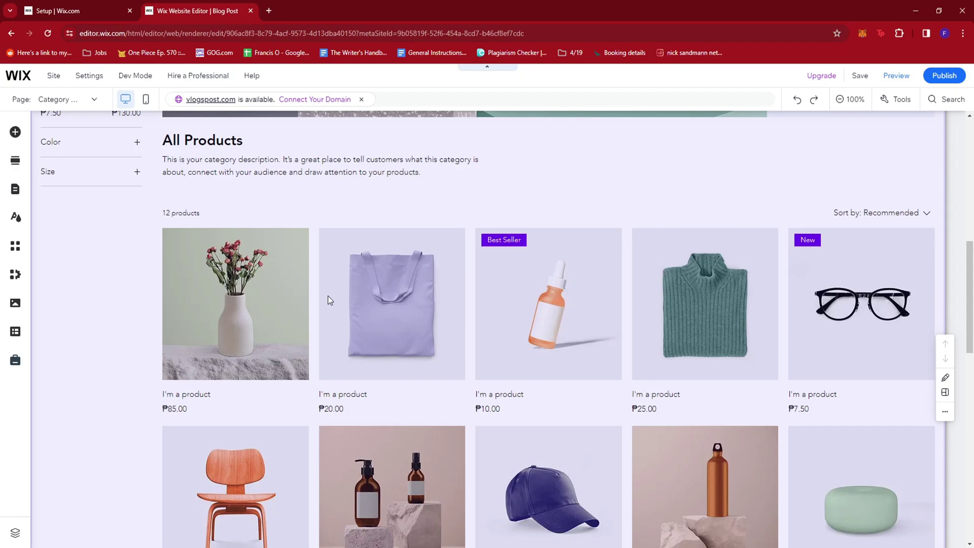
{"action": "scroll", "coordinate": [704, 376], "scroll_direction": "down", "scroll_amount": 2}
{"action": "scroll", "coordinate": [705, 380], "scroll_direction": "up", "scroll_amount": 10}
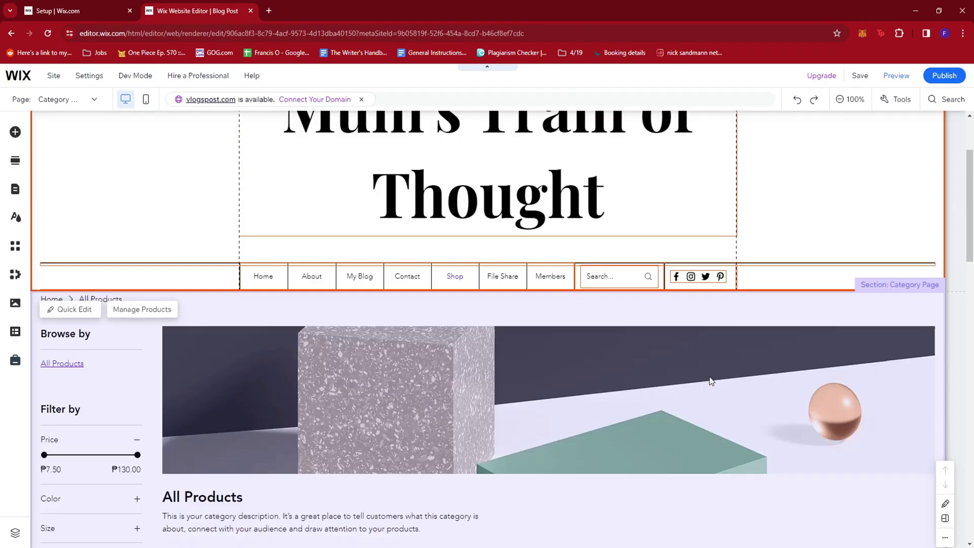
{"action": "left_click", "coordinate": [104, 7]}
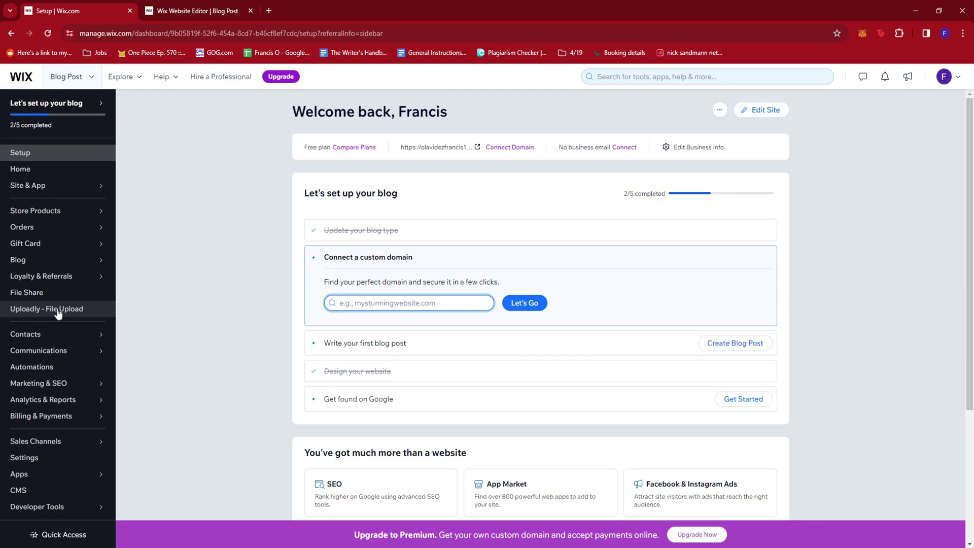
- Search the App Market for 'Uploadly'
{"action": "mouse_move", "coordinate": [47, 474]}
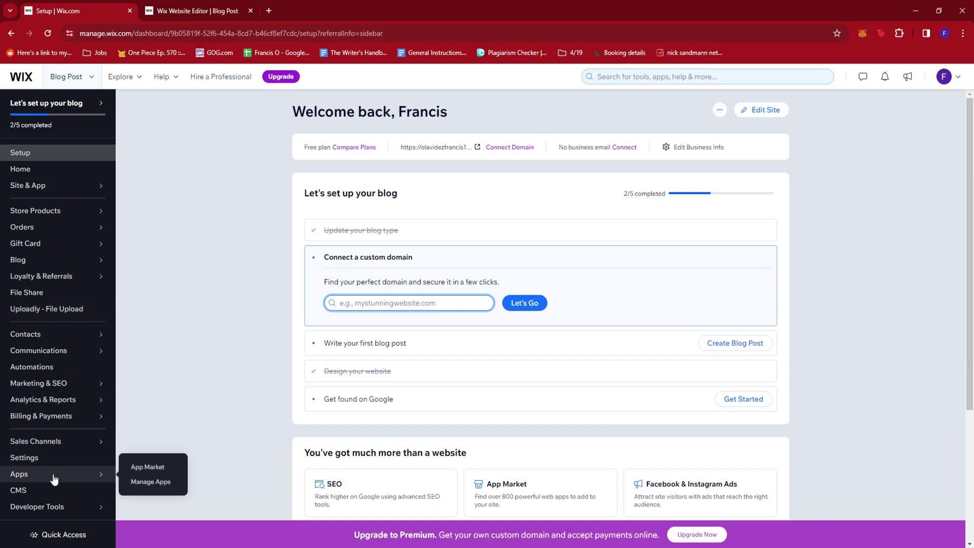
{"action": "left_click", "coordinate": [148, 468]}
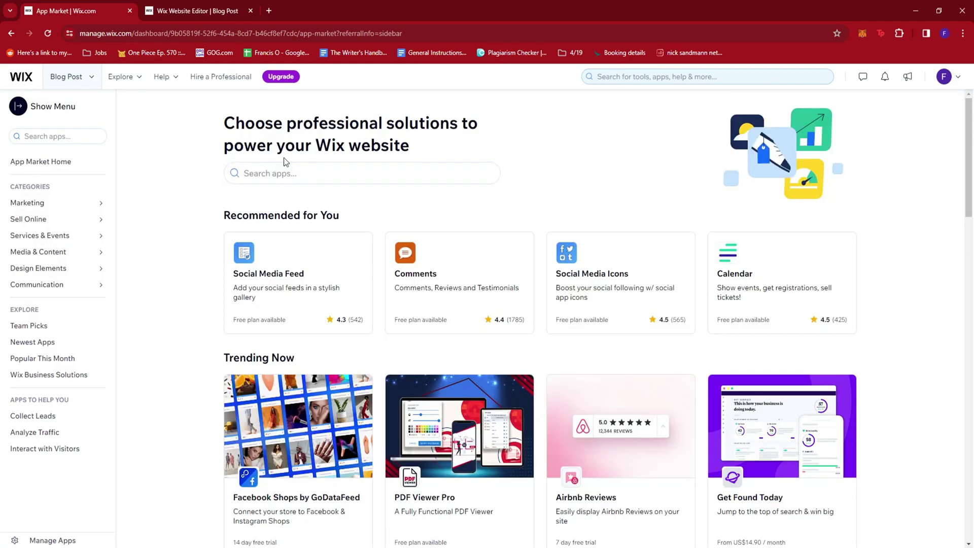
{"action": "left_click", "coordinate": [285, 173]}
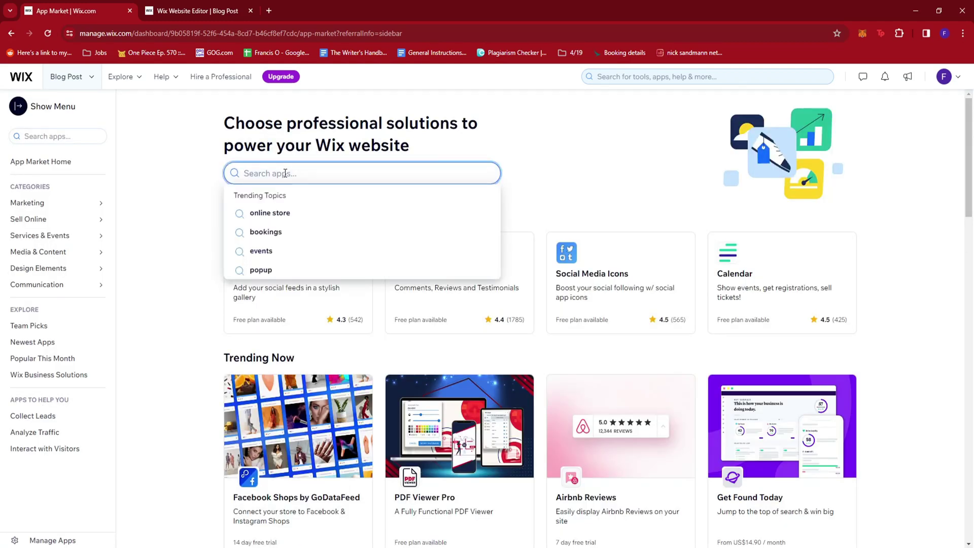
{"action": "type", "text": "Uploadly"}
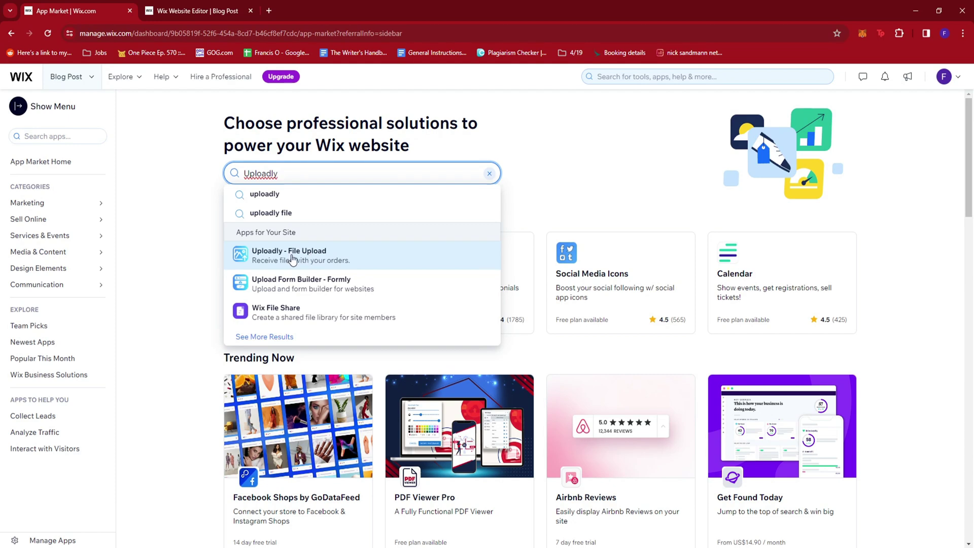
{"action": "left_click", "coordinate": [200, 199]}
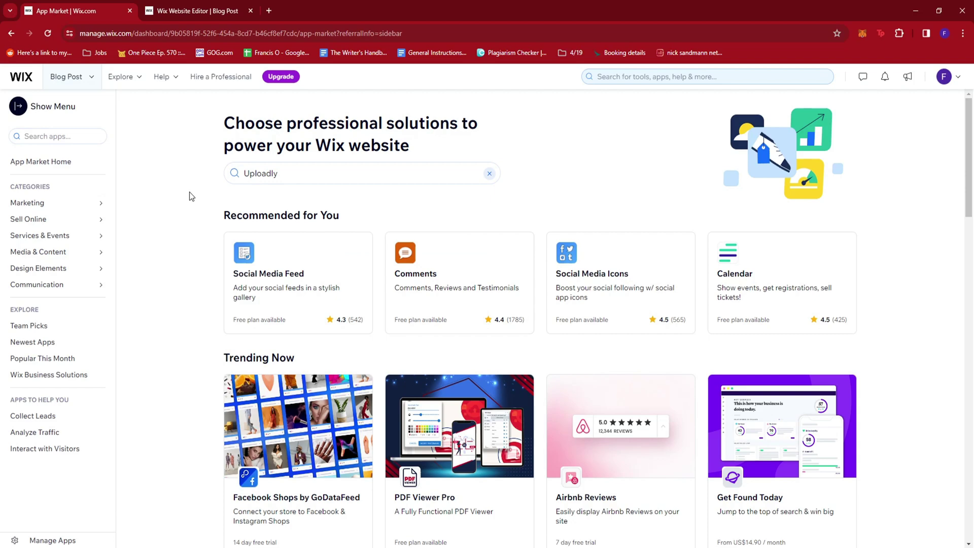
- Open Uploadly - File Upload from the dashboard's left sidebar
{"action": "left_click", "coordinate": [47, 33]}
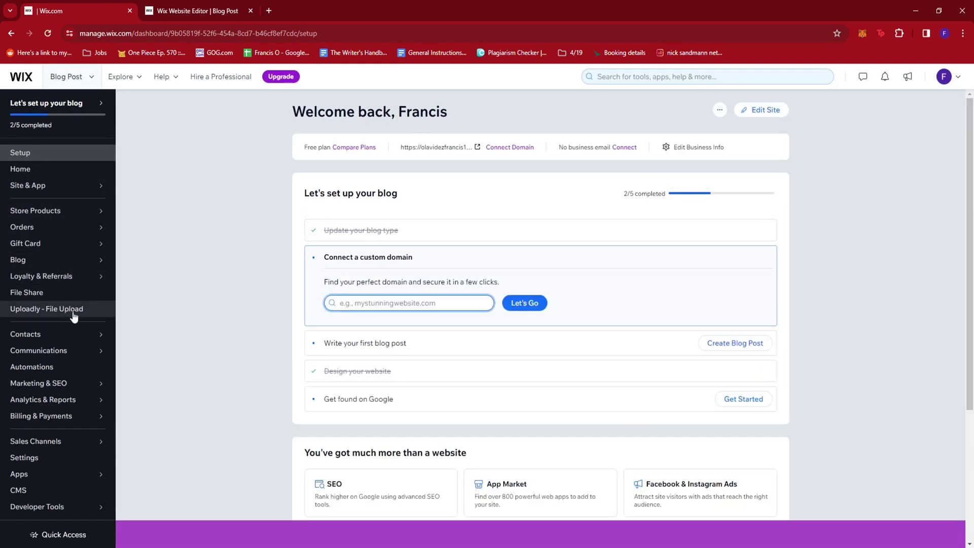
{"action": "left_click", "coordinate": [71, 312]}
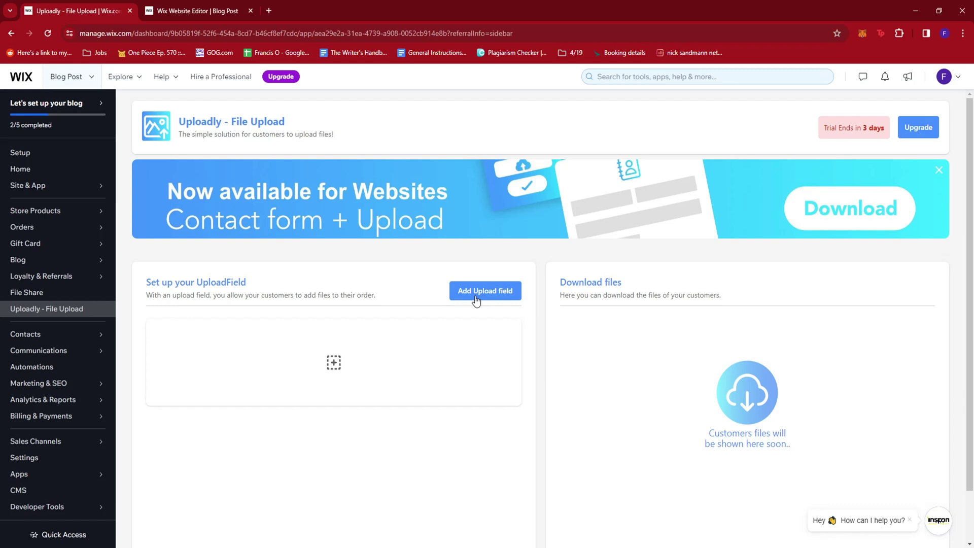
- Add an upload field and name it 'Upload Button Sample'
{"action": "left_click", "coordinate": [493, 297]}
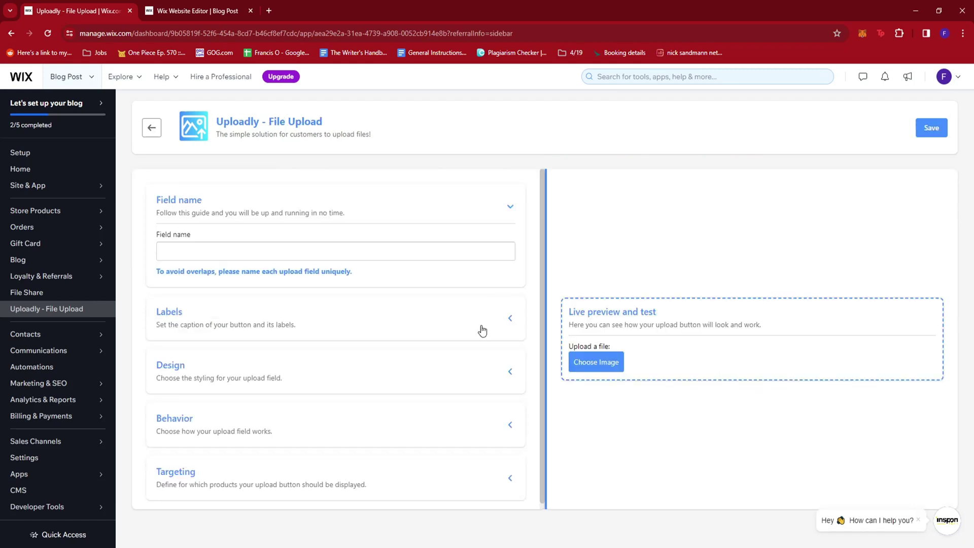
{"action": "left_click", "coordinate": [197, 250]}
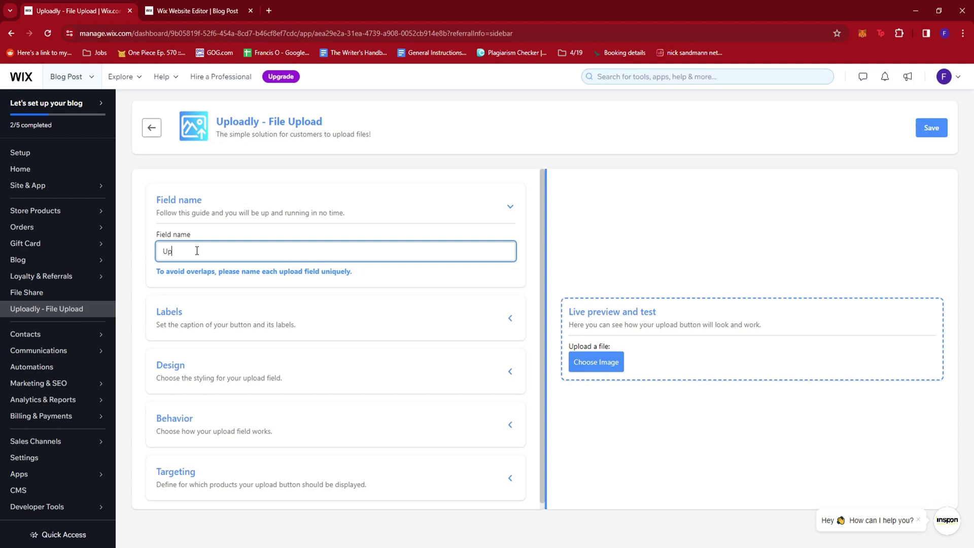
{"action": "type", "text": "load Button Sample"}
- Change the Introduction title label to 'Upload an image:'
{"action": "left_click", "coordinate": [356, 317]}
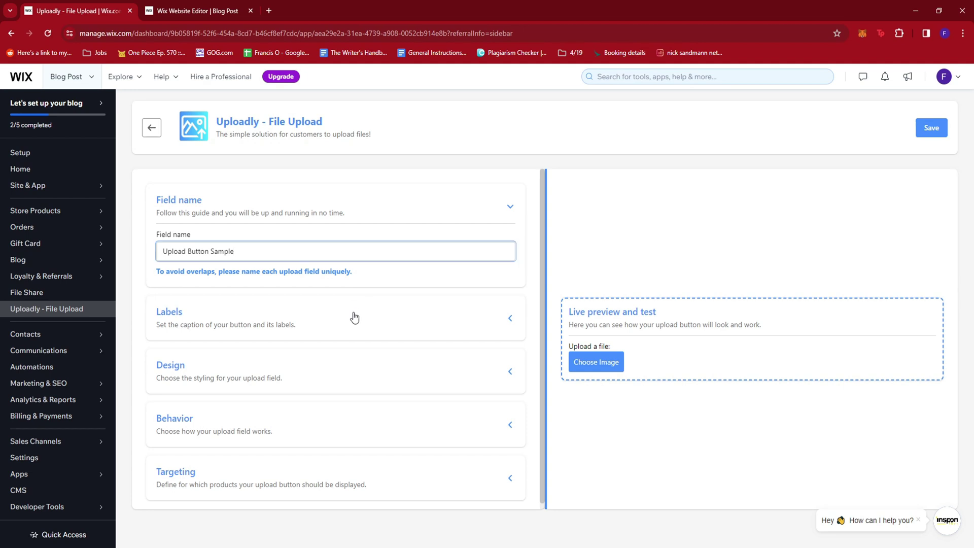
{"action": "scroll", "coordinate": [325, 293], "scroll_direction": "down", "scroll_amount": 2}
{"action": "scroll", "coordinate": [305, 290], "scroll_direction": "up", "scroll_amount": 2}
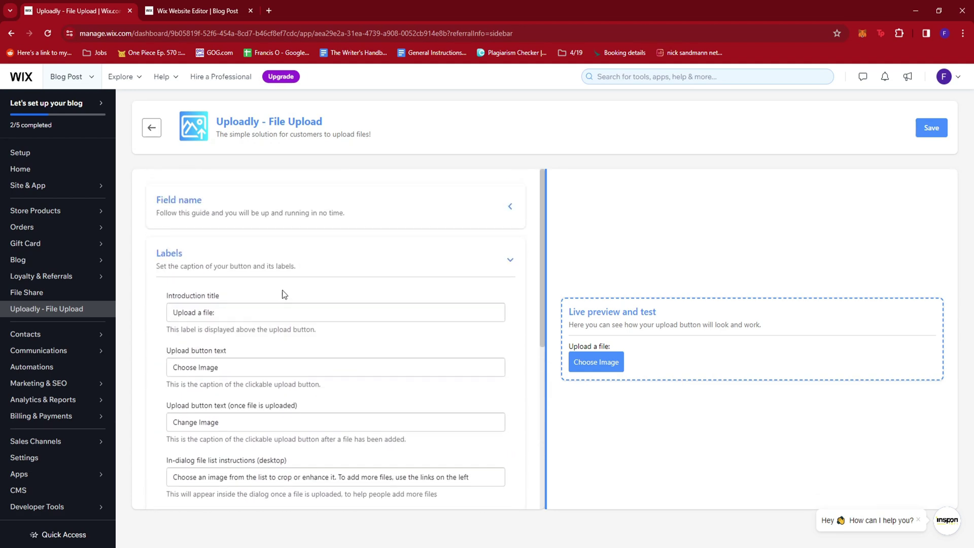
{"action": "left_click", "coordinate": [236, 312]}
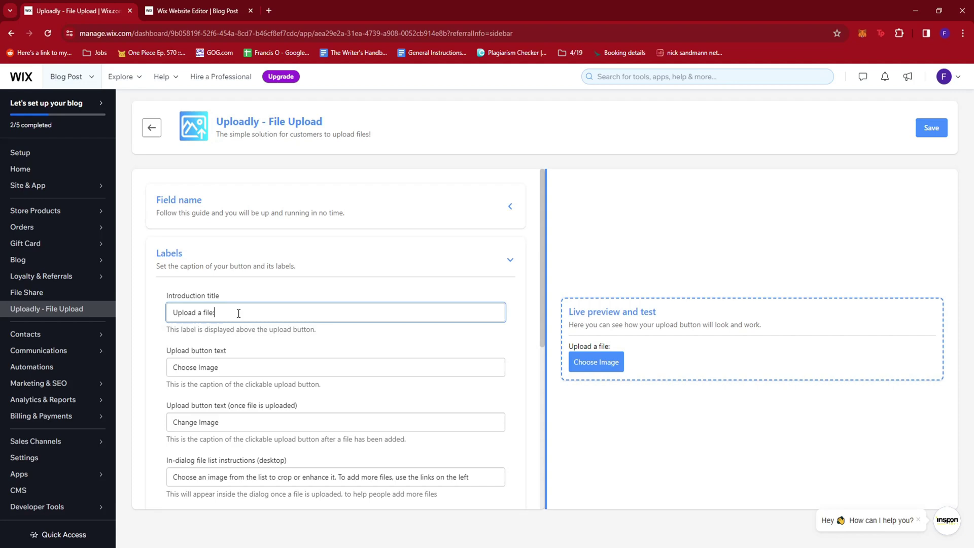
{"action": "double_click", "coordinate": [208, 312]}
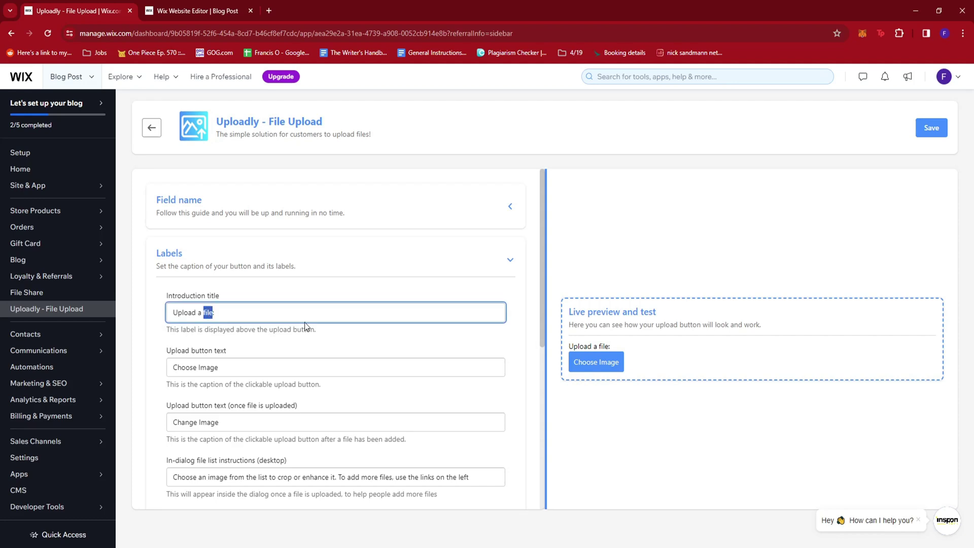
{"action": "key", "text": "BackSpace"}
{"action": "key", "text": "BackSpace"}
{"action": "type", "text": "n image"}
- Change the Upload button text from 'Choose Image' to 'Select Image'
{"action": "scroll", "coordinate": [405, 303], "scroll_direction": "down", "scroll_amount": 1}
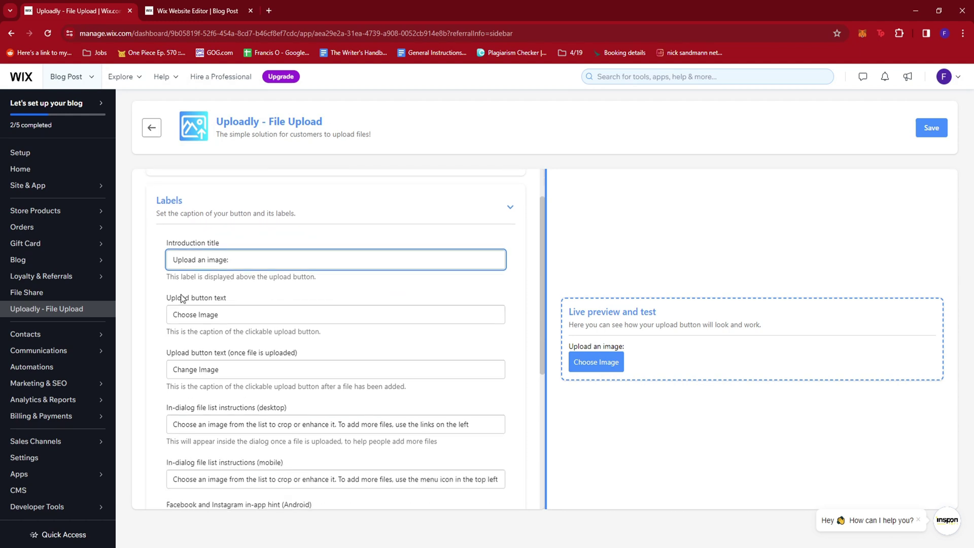
{"action": "left_click", "coordinate": [245, 312]}
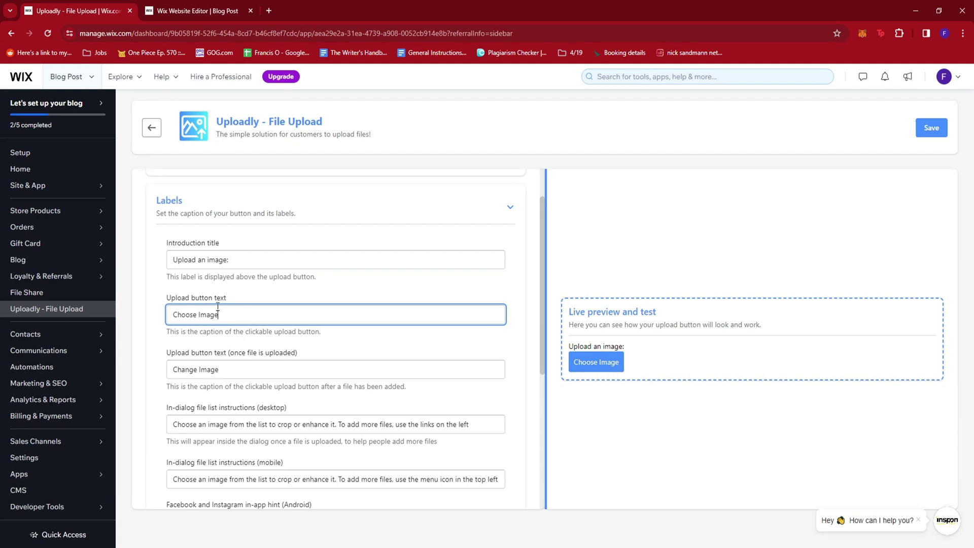
{"action": "double_click", "coordinate": [181, 314]}
{"action": "type", "text": "Select"}
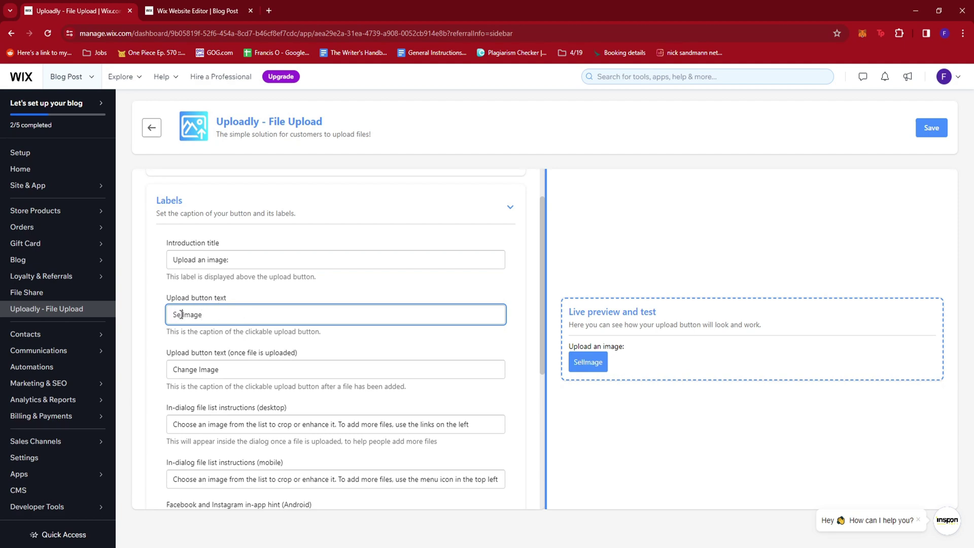
{"action": "scroll", "coordinate": [317, 317], "scroll_direction": "down", "scroll_amount": 2}
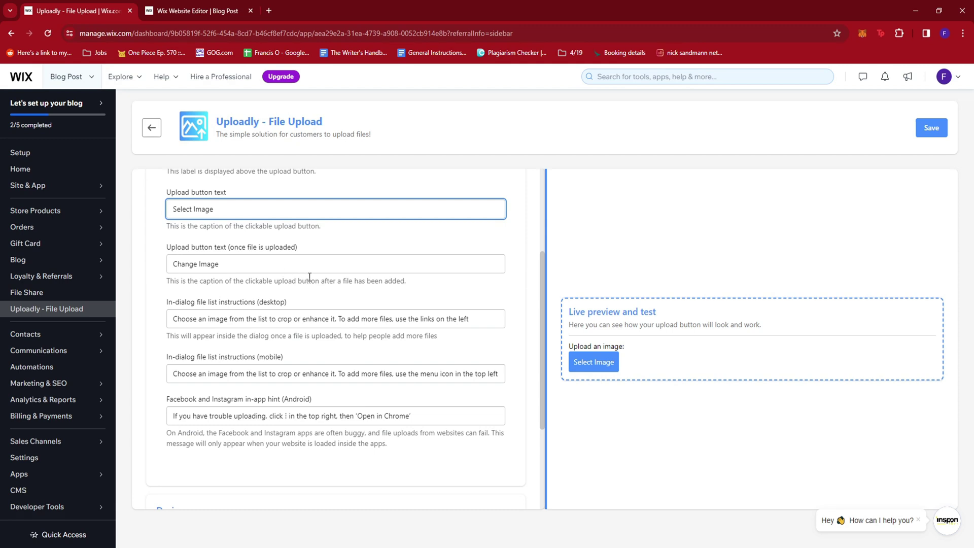
{"action": "scroll", "coordinate": [289, 323], "scroll_direction": "down", "scroll_amount": 1}
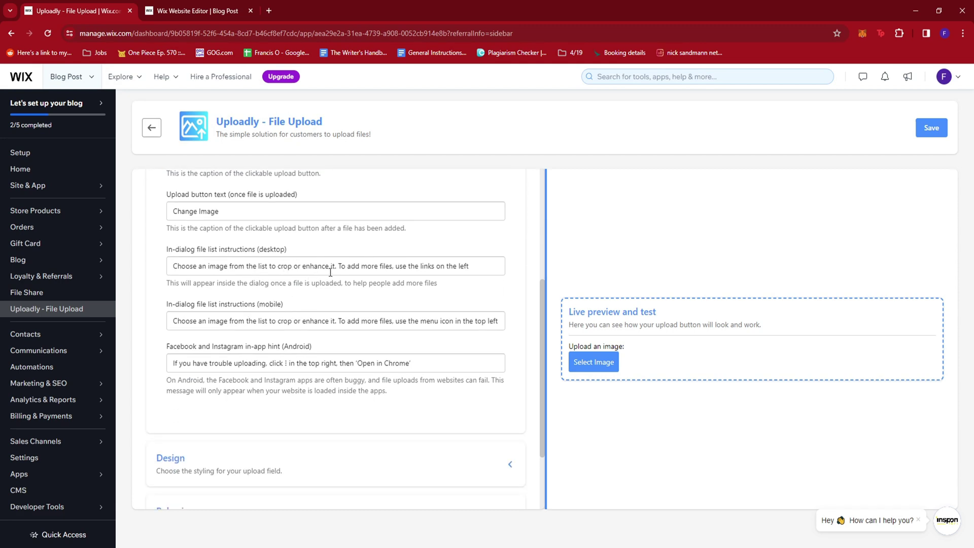
{"action": "scroll", "coordinate": [340, 284], "scroll_direction": "down", "scroll_amount": 2}
{"action": "scroll", "coordinate": [324, 268], "scroll_direction": "up", "scroll_amount": 1}
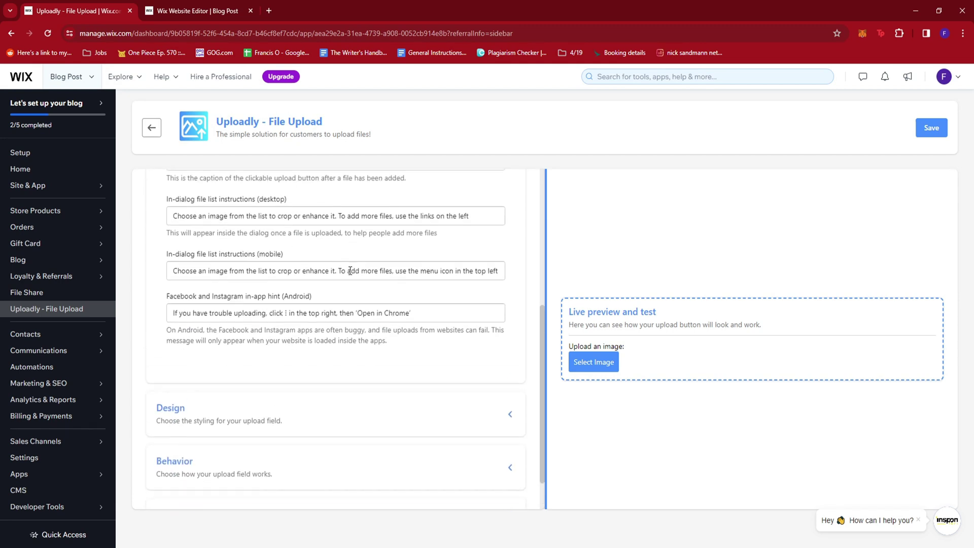
{"action": "scroll", "coordinate": [307, 254], "scroll_direction": "down", "scroll_amount": 1}
{"action": "scroll", "coordinate": [307, 253], "scroll_direction": "up", "scroll_amount": 1}
{"action": "scroll", "coordinate": [385, 314], "scroll_direction": "down", "scroll_amount": 1}
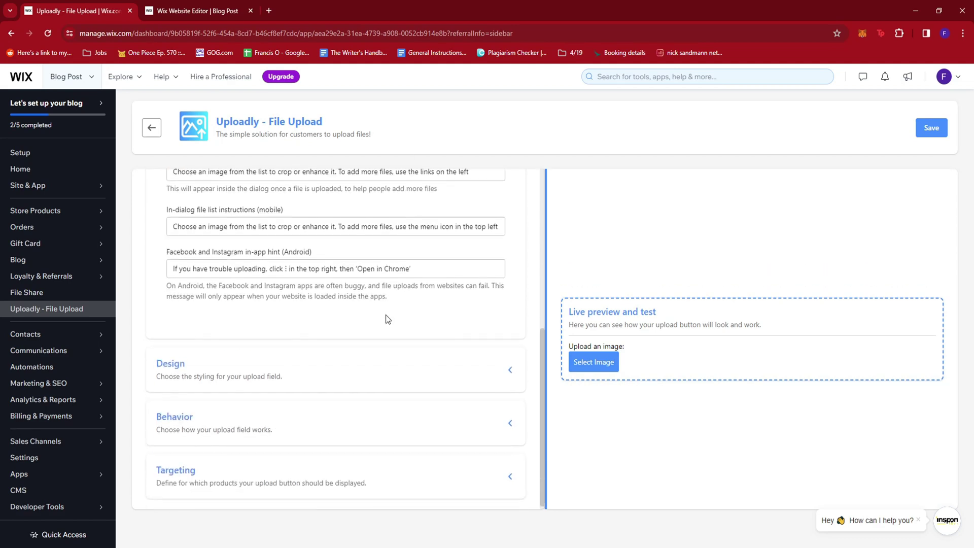
- Set the Button background color in Styling to purple #5b45ff
{"action": "left_click", "coordinate": [393, 363]}
{"action": "scroll", "coordinate": [386, 331], "scroll_direction": "down", "scroll_amount": 1}
{"action": "scroll", "coordinate": [370, 320], "scroll_direction": "up", "scroll_amount": 5}
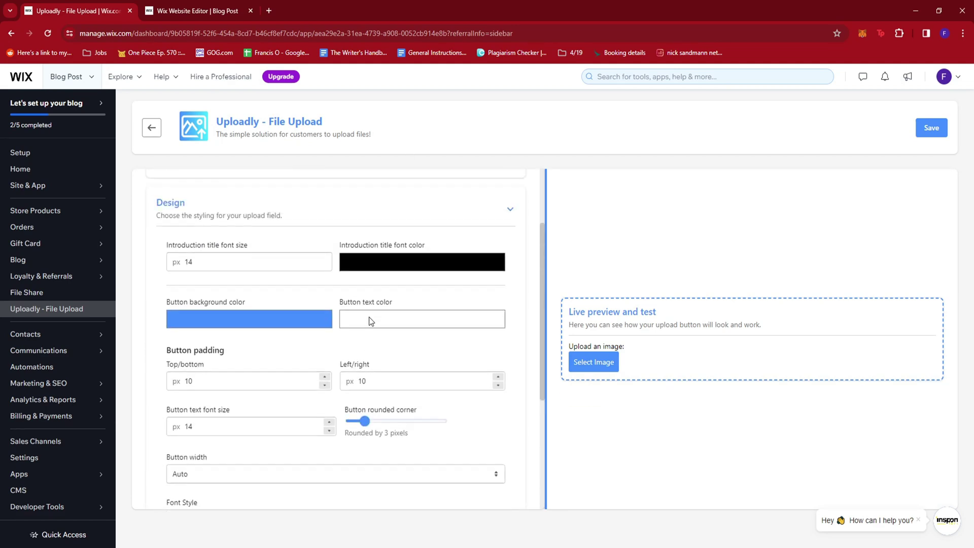
{"action": "scroll", "coordinate": [416, 301], "scroll_direction": "down", "scroll_amount": 2}
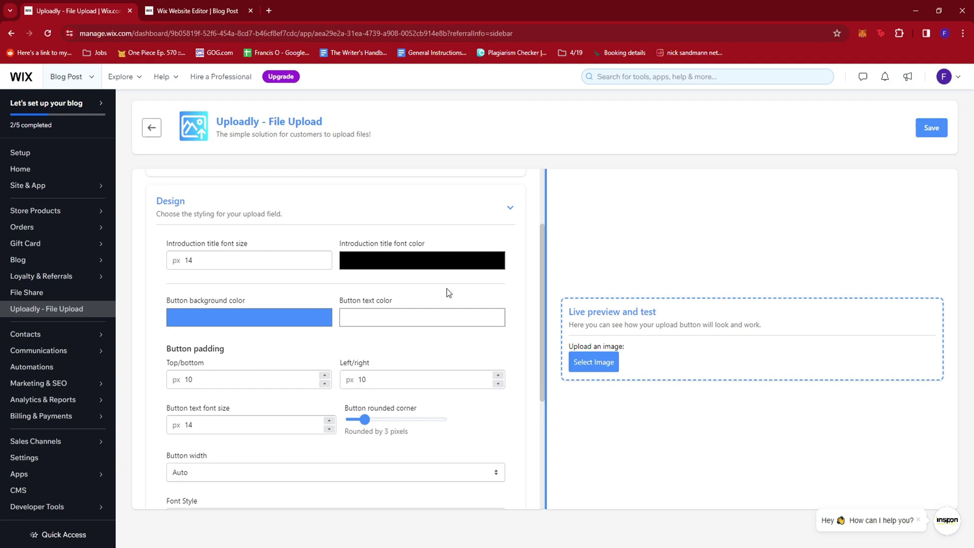
{"action": "scroll", "coordinate": [293, 327], "scroll_direction": "down", "scroll_amount": 1}
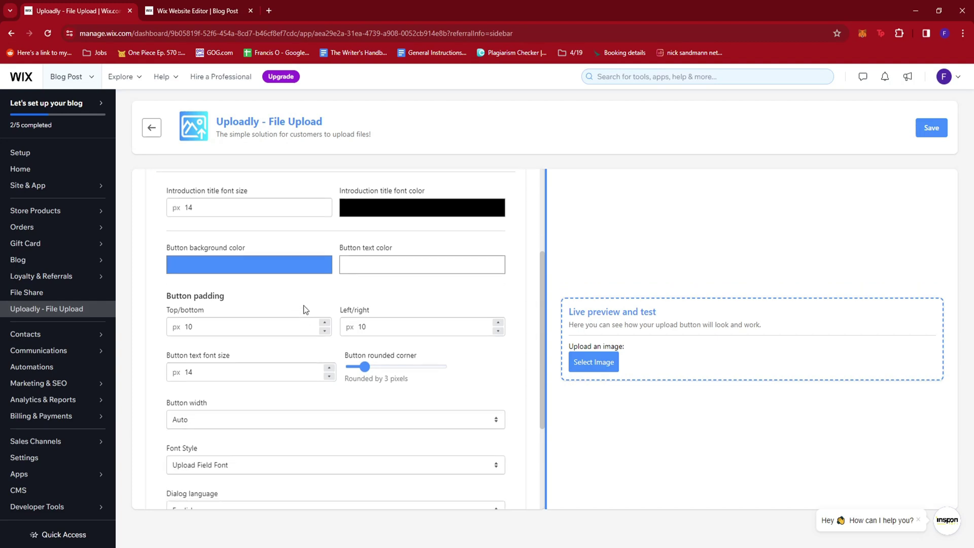
{"action": "left_click", "coordinate": [285, 263]}
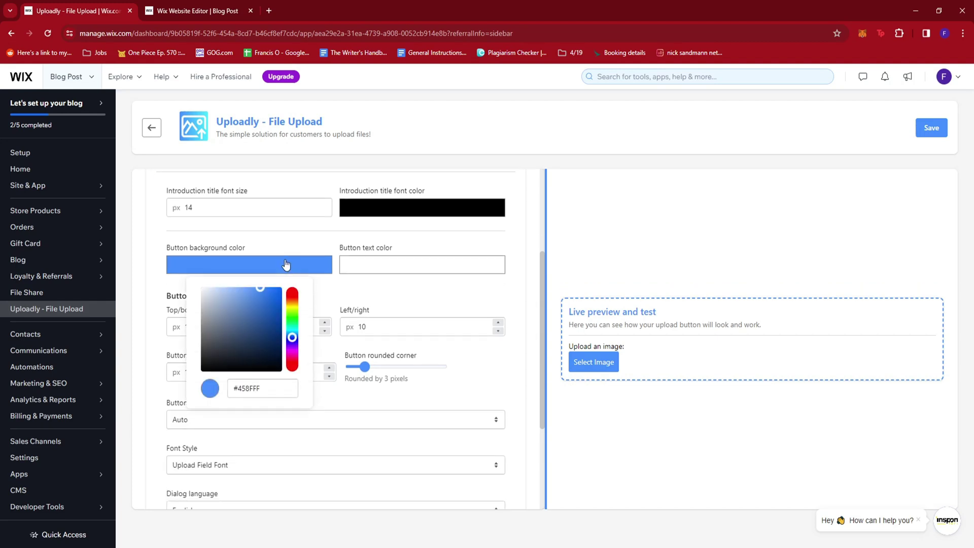
{"action": "left_click", "coordinate": [292, 322]}
{"action": "left_click", "coordinate": [293, 334]}
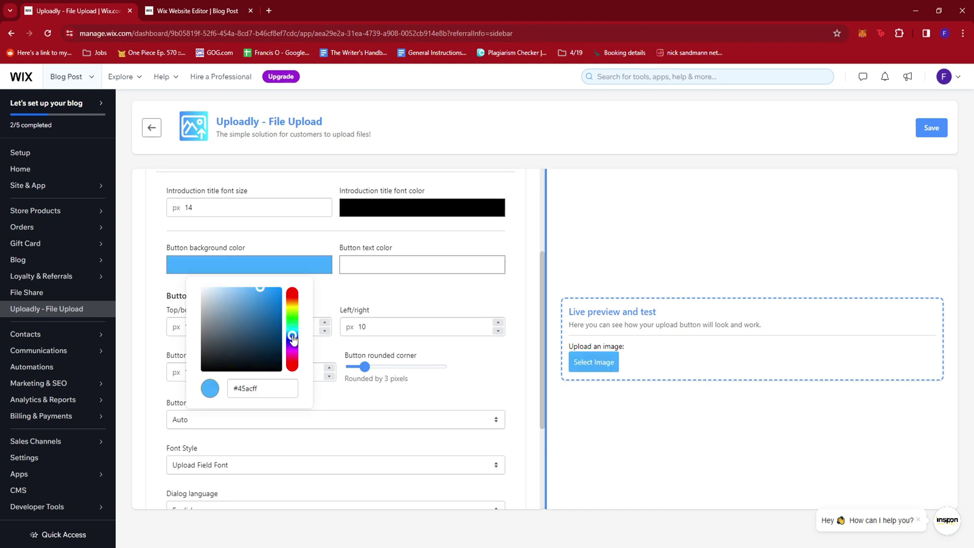
{"action": "left_click", "coordinate": [292, 344]}
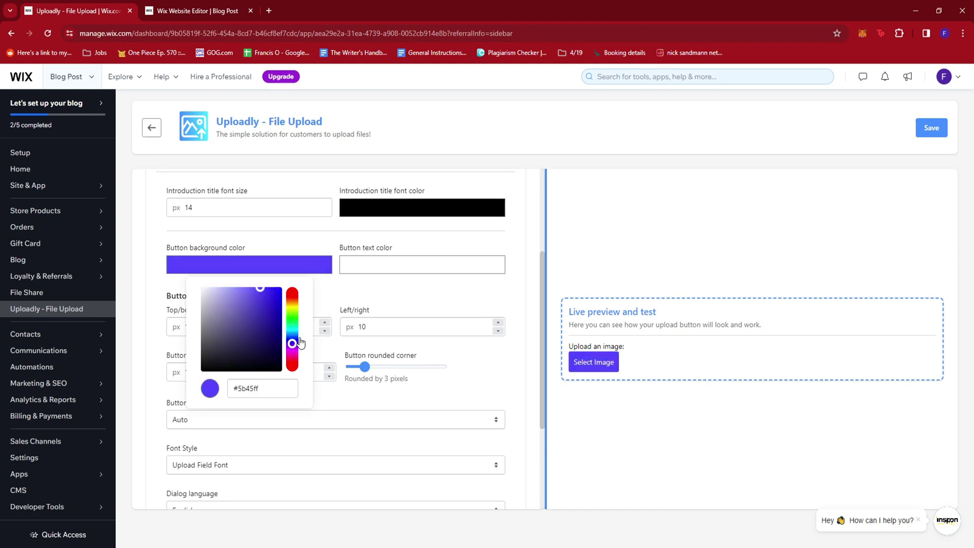
{"action": "left_click", "coordinate": [445, 295]}
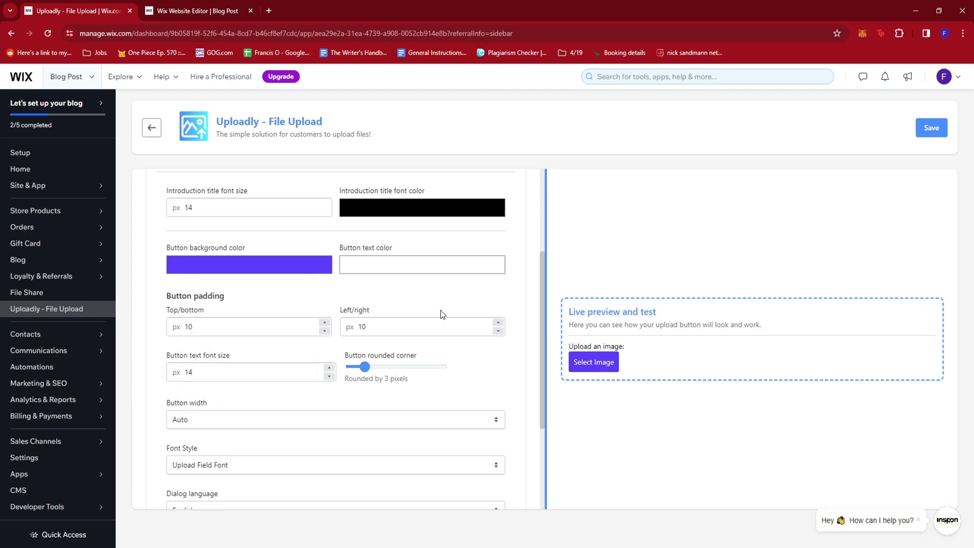
{"action": "scroll", "coordinate": [440, 312], "scroll_direction": "down", "scroll_amount": 3}
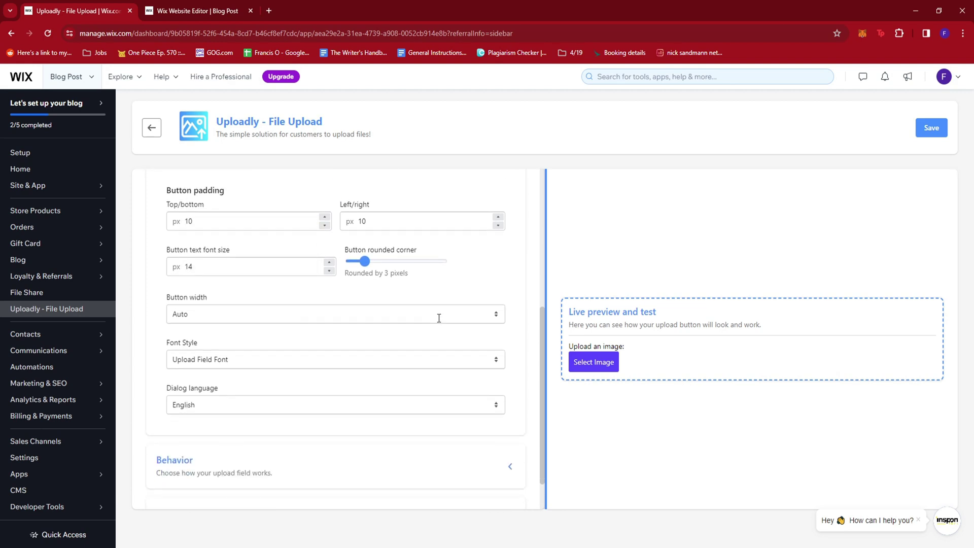
- Review Behavior options (file count, file types, cropping, upload sources) and expand Targeting
{"action": "left_click", "coordinate": [363, 411]}
{"action": "scroll", "coordinate": [355, 367], "scroll_direction": "up", "scroll_amount": 5}
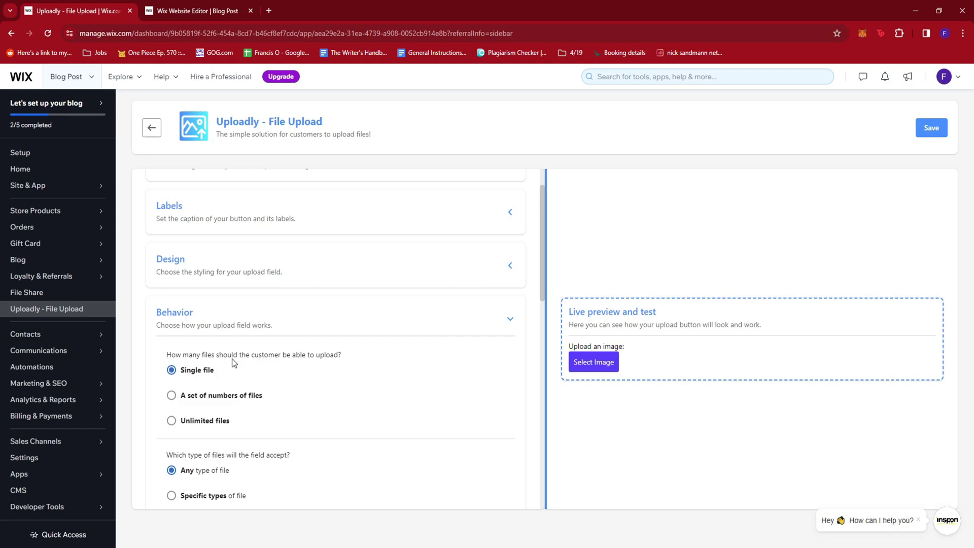
{"action": "scroll", "coordinate": [243, 346], "scroll_direction": "down", "scroll_amount": 1}
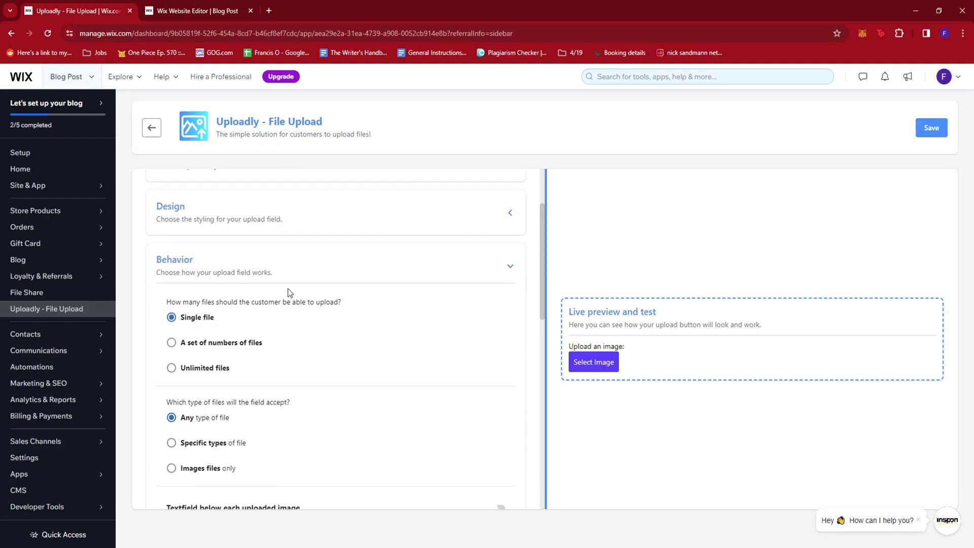
{"action": "scroll", "coordinate": [218, 337], "scroll_direction": "down", "scroll_amount": 1}
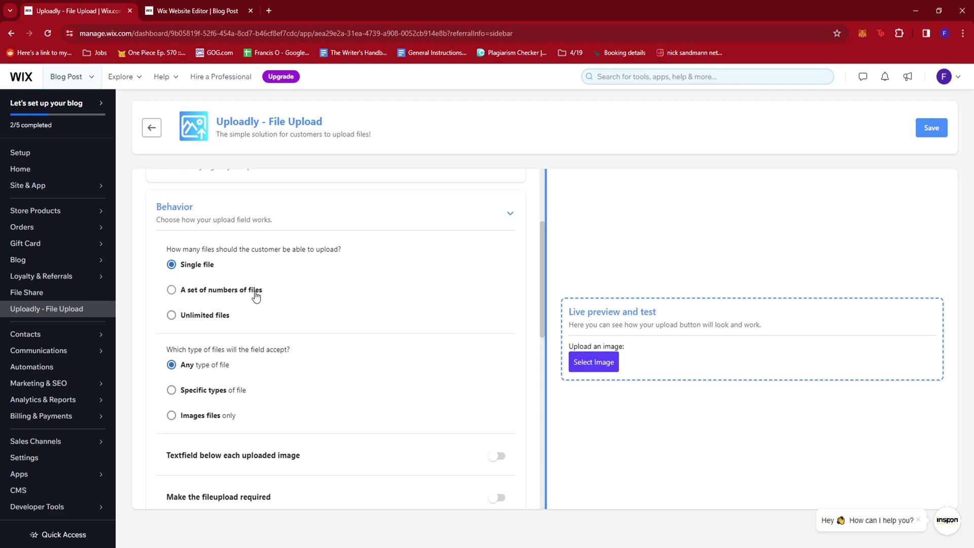
{"action": "scroll", "coordinate": [248, 312], "scroll_direction": "down", "scroll_amount": 1}
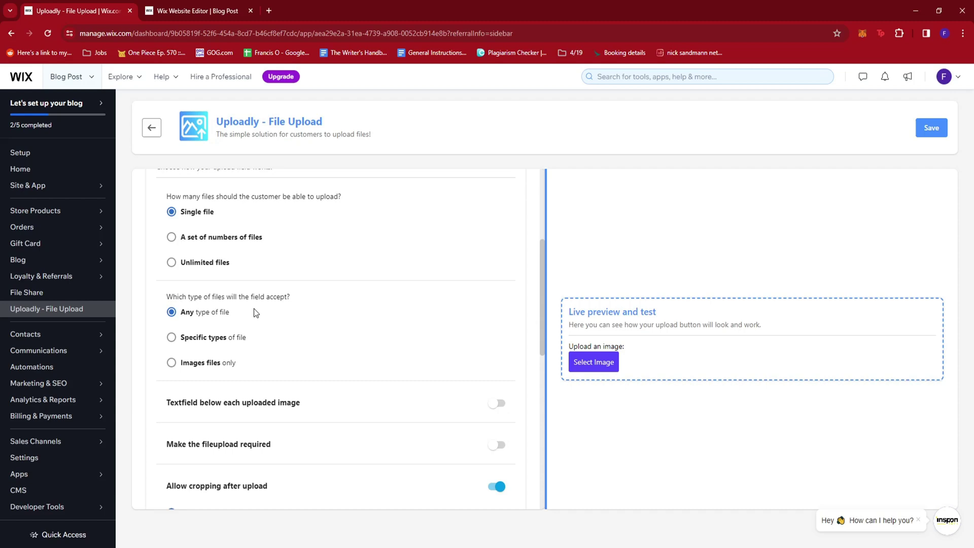
{"action": "scroll", "coordinate": [314, 340], "scroll_direction": "down", "scroll_amount": 2}
{"action": "scroll", "coordinate": [324, 355], "scroll_direction": "up", "scroll_amount": 1}
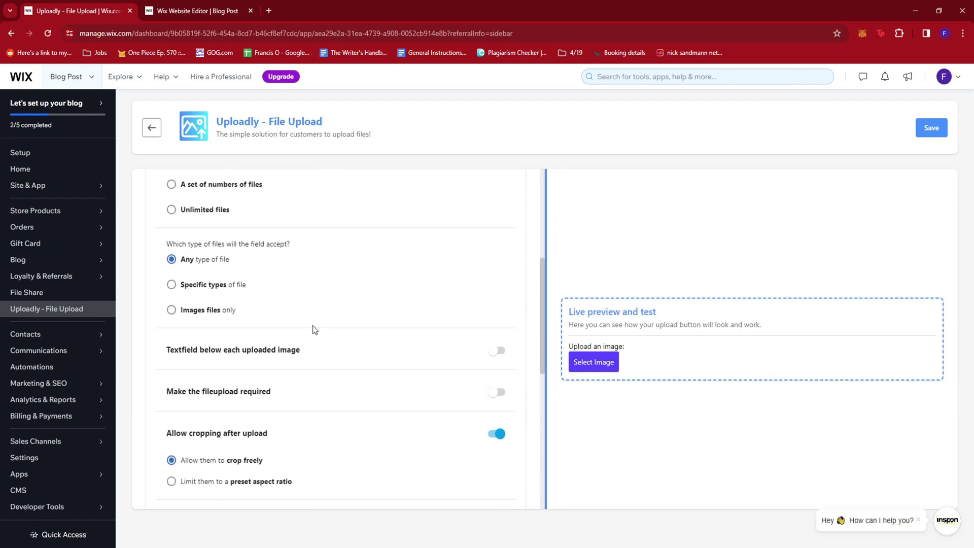
{"action": "scroll", "coordinate": [313, 327], "scroll_direction": "down", "scroll_amount": 3}
{"action": "scroll", "coordinate": [315, 336], "scroll_direction": "down", "scroll_amount": 5}
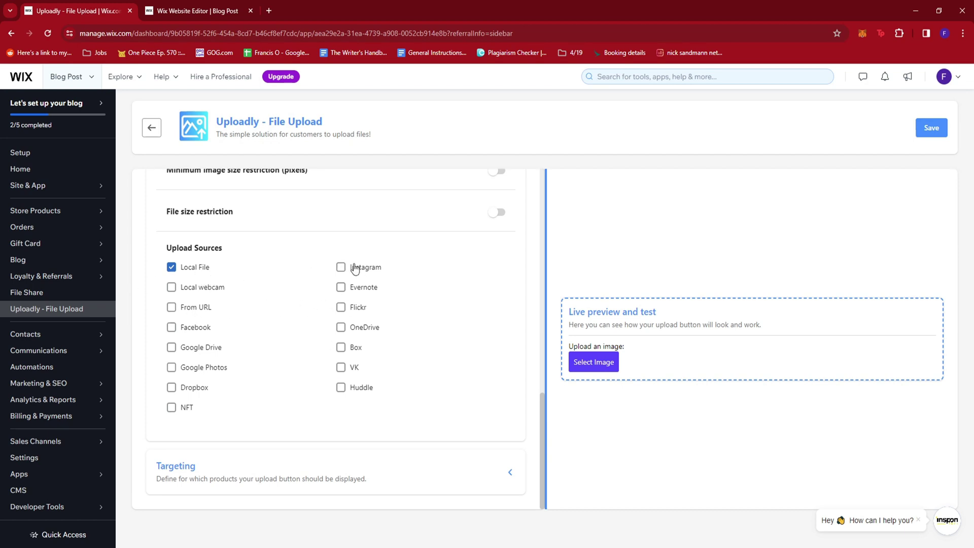
{"action": "left_click", "coordinate": [463, 470]}
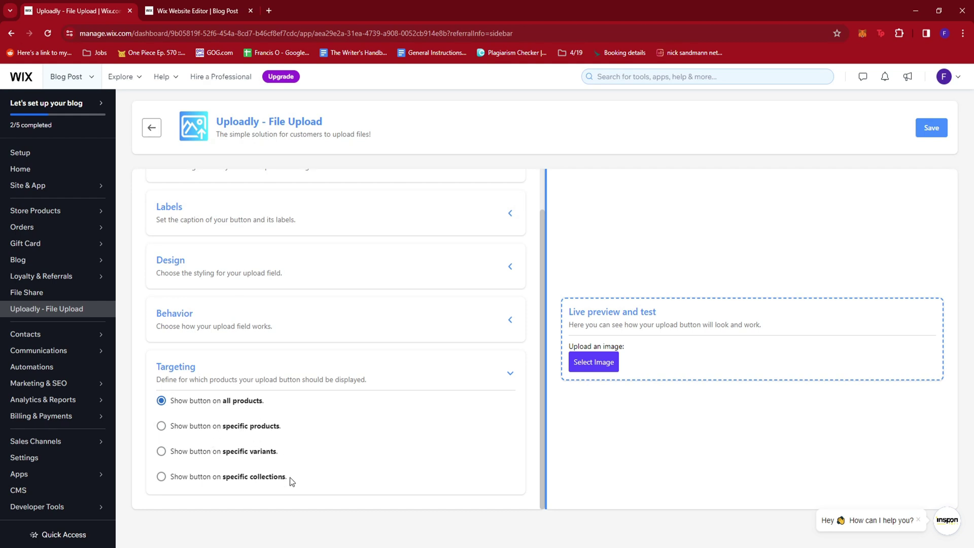
- Keep 'Show button on all products' under Targeting and collapse the section
{"action": "scroll", "coordinate": [481, 352], "scroll_direction": "up", "scroll_amount": 1}
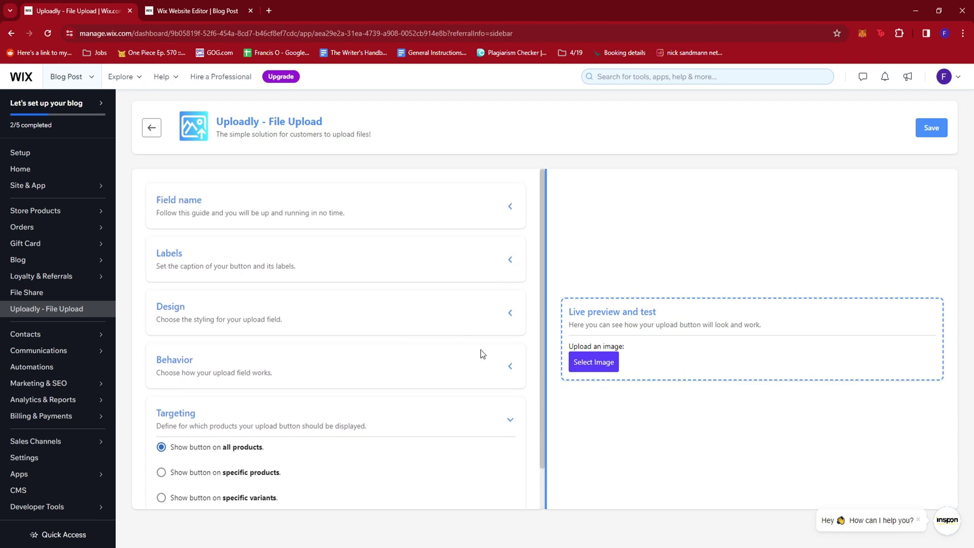
{"action": "scroll", "coordinate": [511, 373], "scroll_direction": "down", "scroll_amount": 1}
{"action": "left_click", "coordinate": [511, 373]}
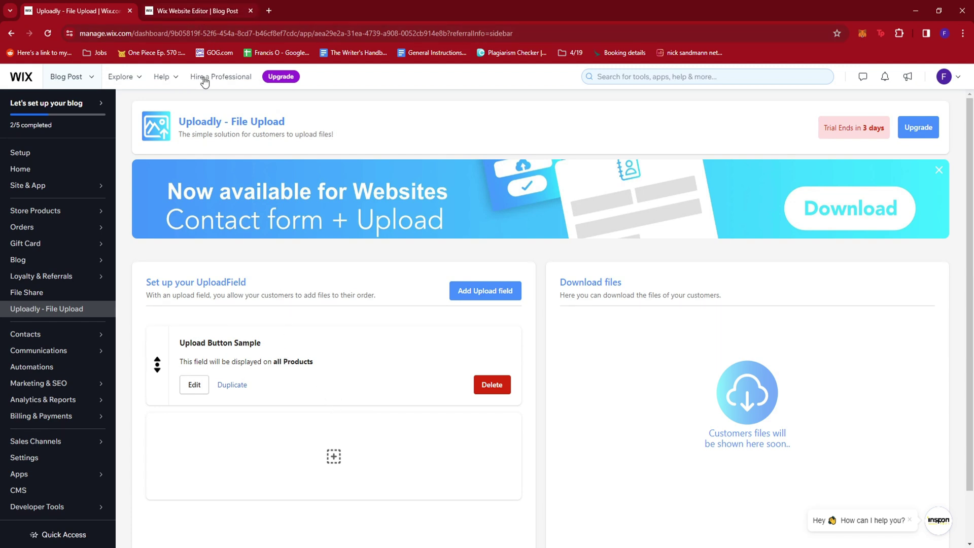
- From the Wix Editor's Publish panel, open View Site in a new tab
{"action": "left_click", "coordinate": [200, 13]}
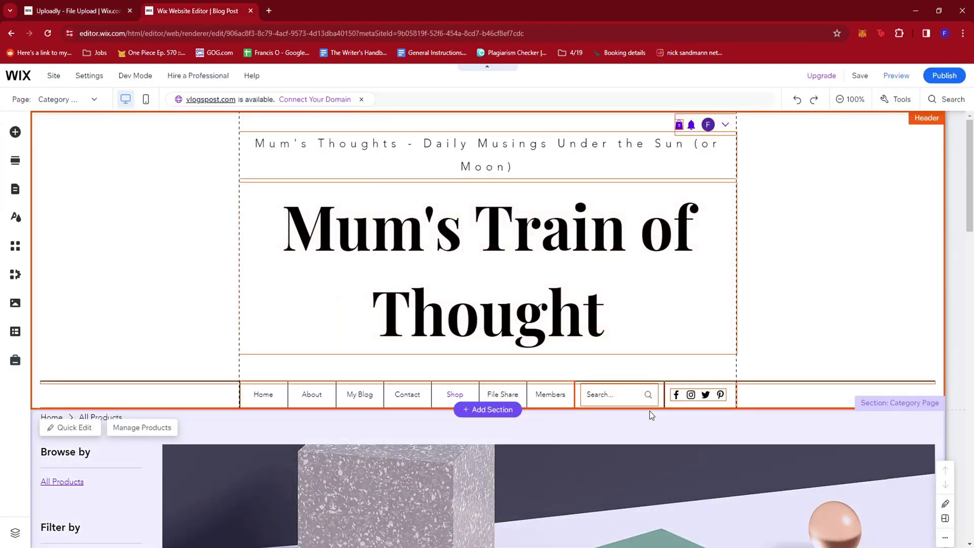
{"action": "mouse_move", "coordinate": [946, 76]}
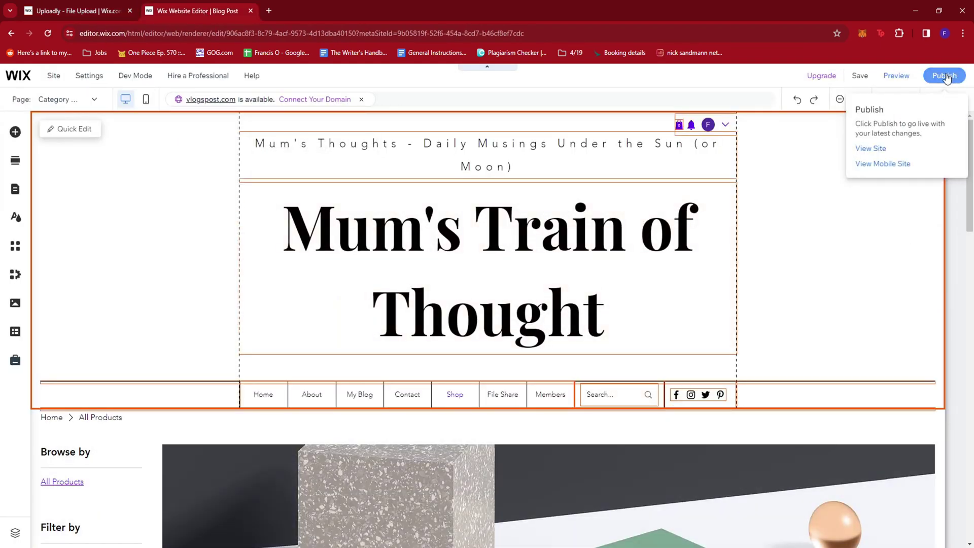
{"action": "left_click", "coordinate": [875, 151]}
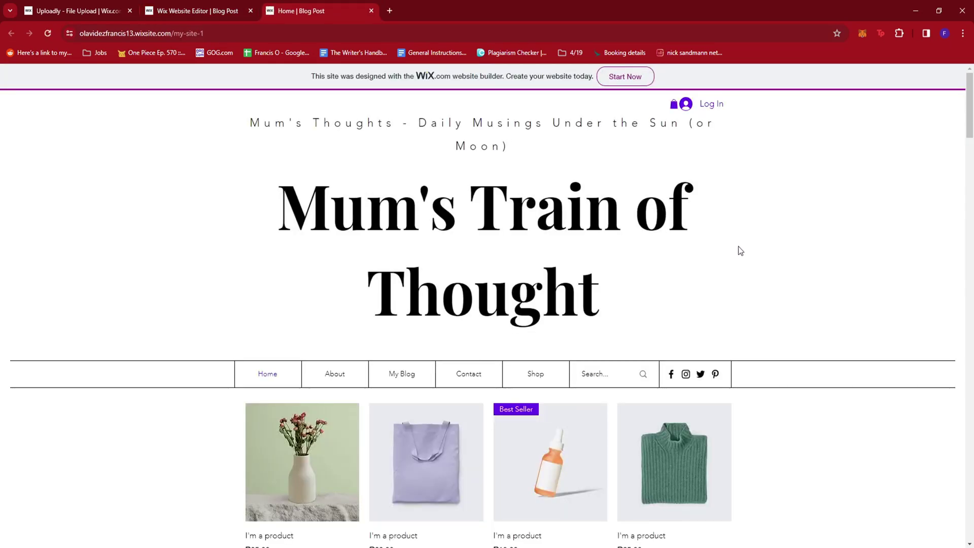
- Open the ₱15.00 wooden chair product page on the live site
{"action": "scroll", "coordinate": [740, 250], "scroll_direction": "down", "scroll_amount": 3}
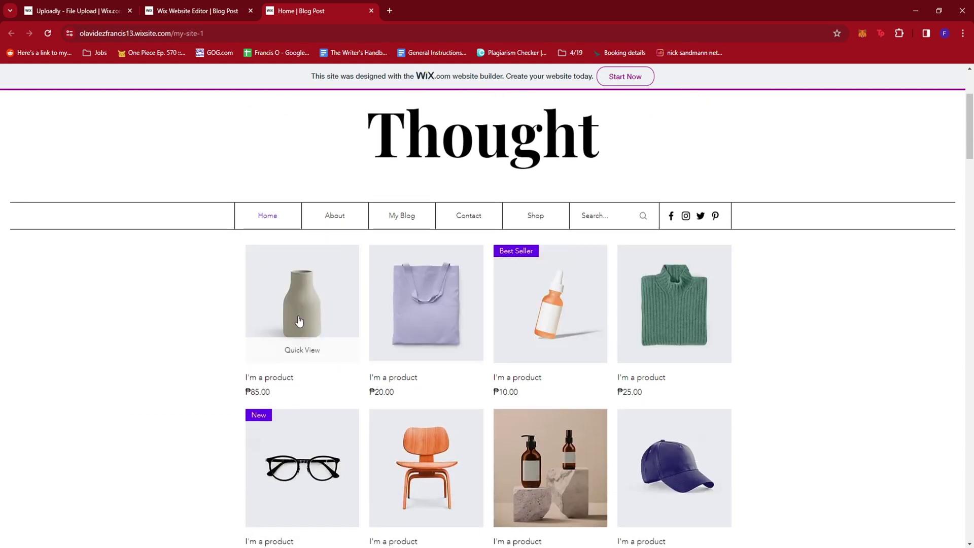
{"action": "scroll", "coordinate": [497, 376], "scroll_direction": "down", "scroll_amount": 2}
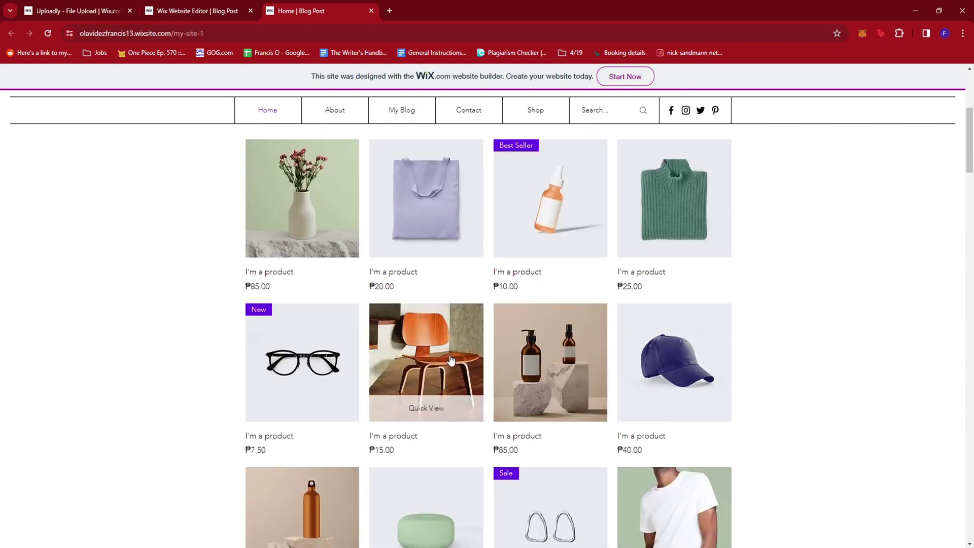
{"action": "left_click", "coordinate": [451, 360]}
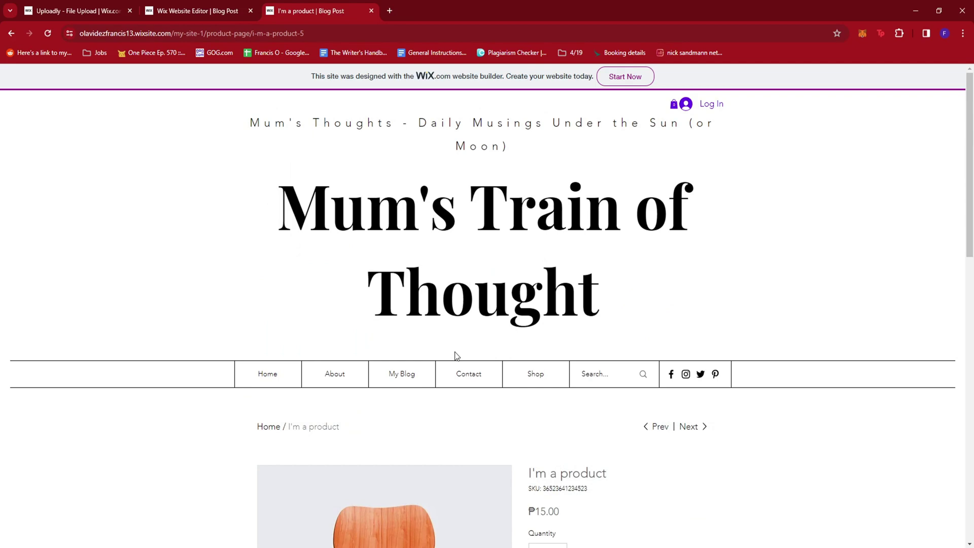
{"action": "scroll", "coordinate": [583, 300], "scroll_direction": "down", "scroll_amount": 1}
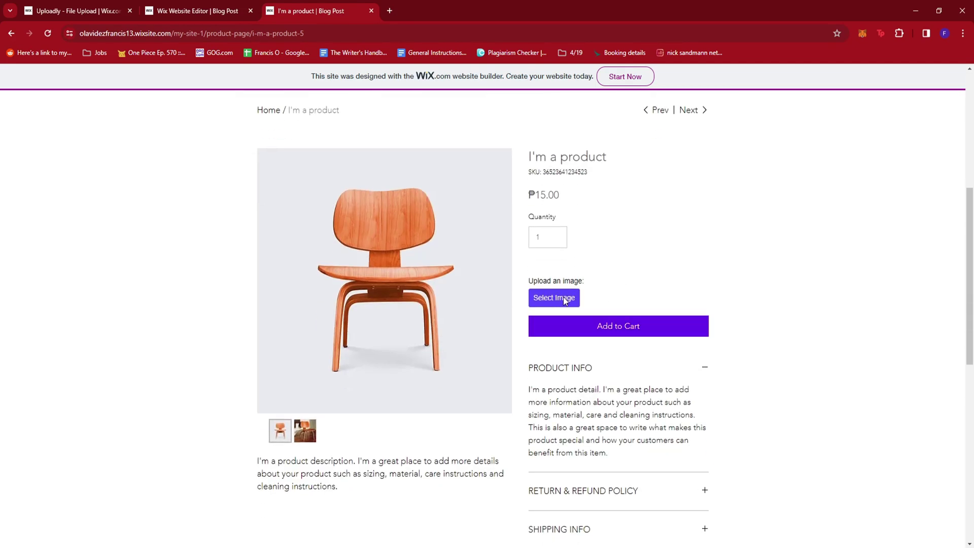
{"action": "left_click", "coordinate": [563, 299]}
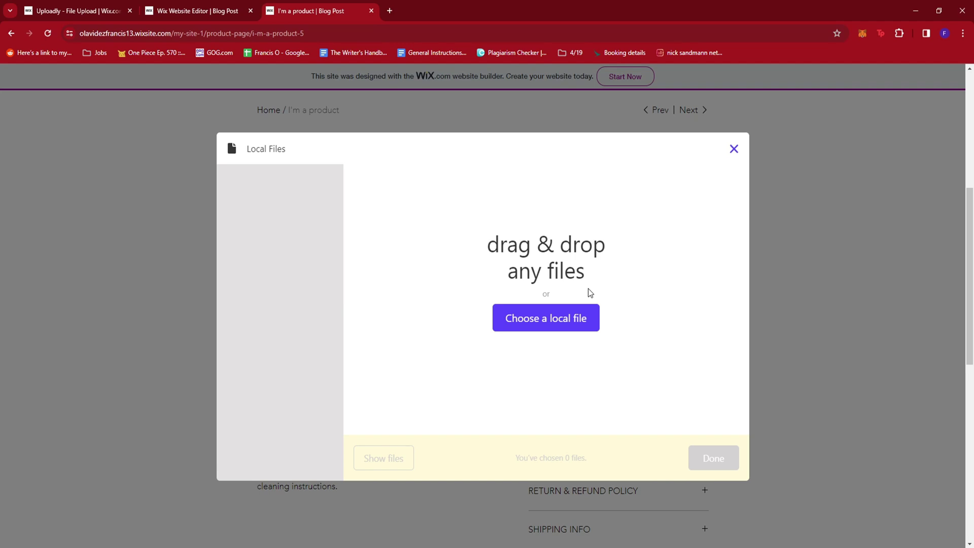
{"action": "left_click", "coordinate": [734, 148]}
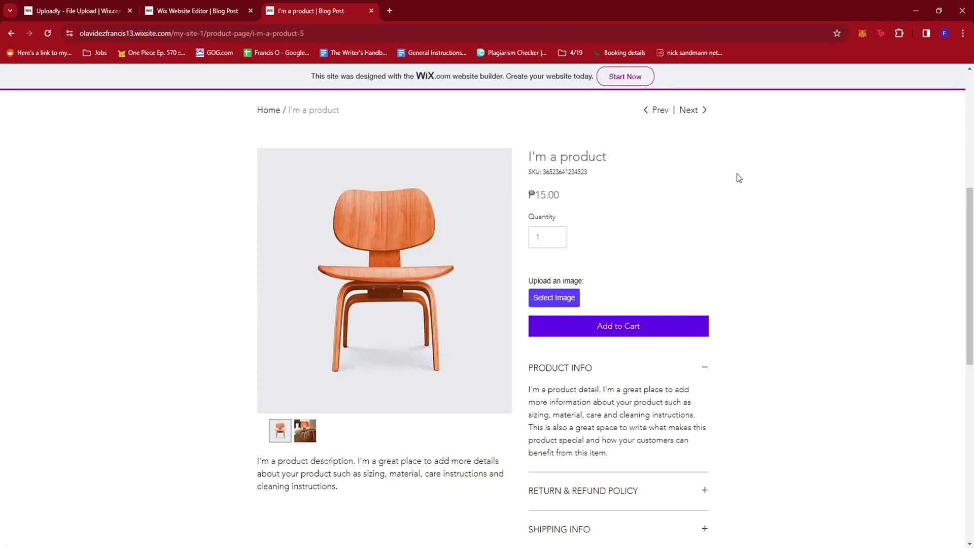